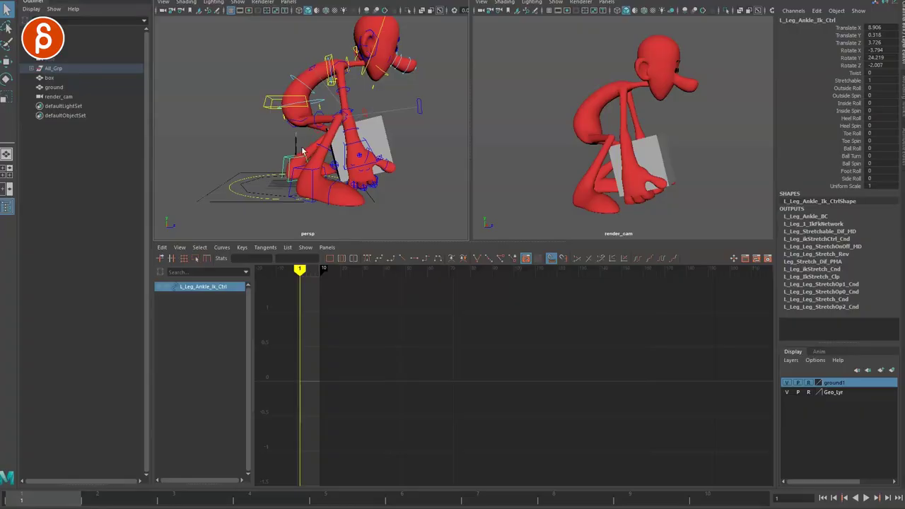
- Enlarge the perspective view to fill the workspace and frame the character holding the box
alt+drag(320, 139, 294, 166)
key(space)
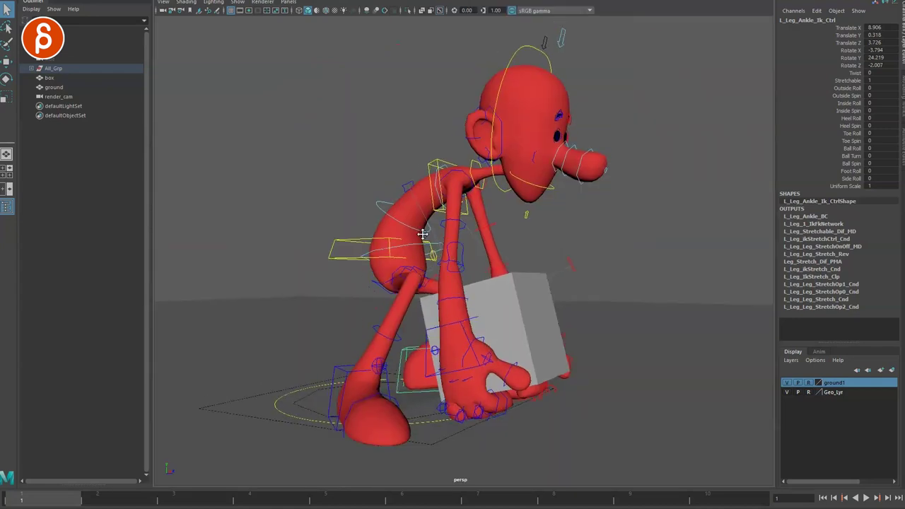
alt+drag(501, 289, 432, 281)
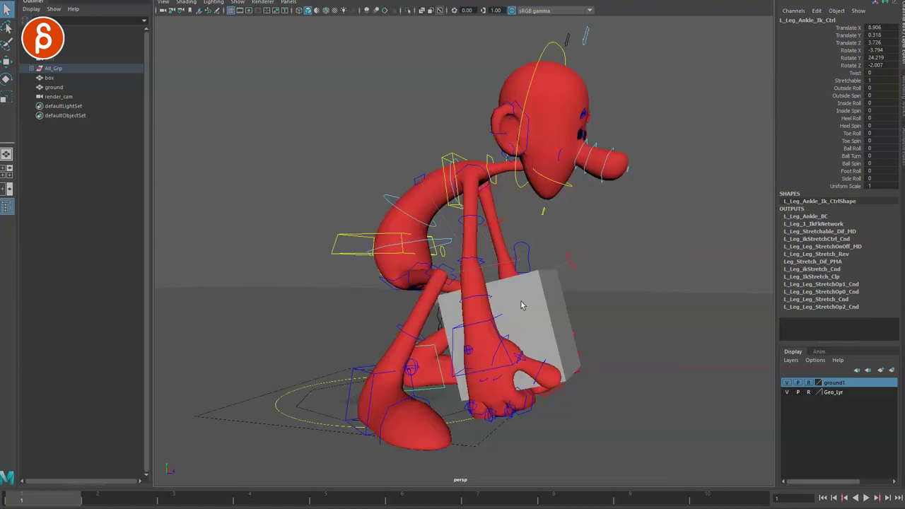
- Try scaling the box between the character's hands and undo the change
click(521, 304)
alt+drag(443, 376, 406, 388)
key(r)
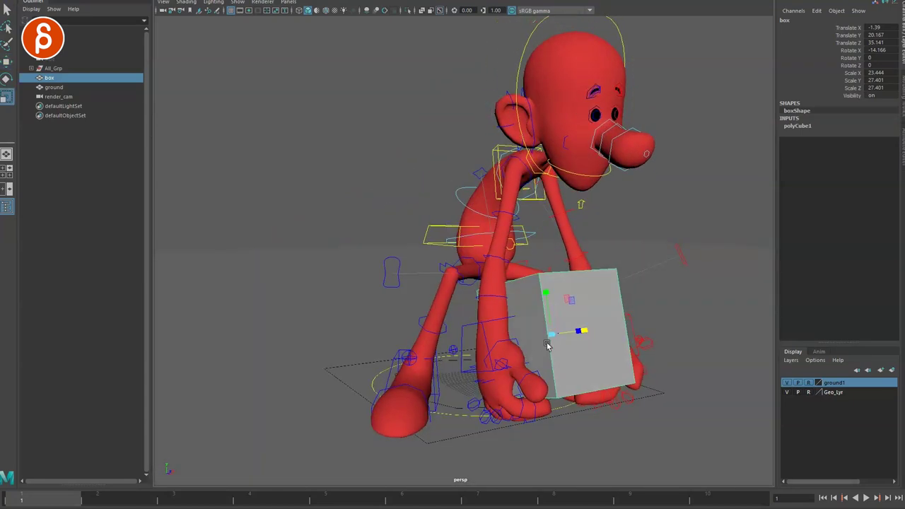
drag(547, 345, 460, 364)
key(ctrl+z)
alt+drag(417, 305, 512, 311)
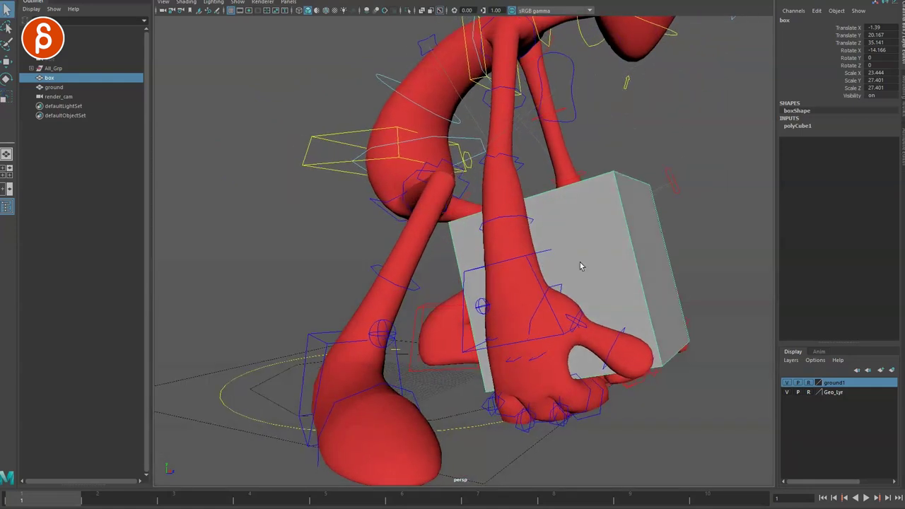
- Parent-constrain the box to the right wrist IK control
click(543, 275)
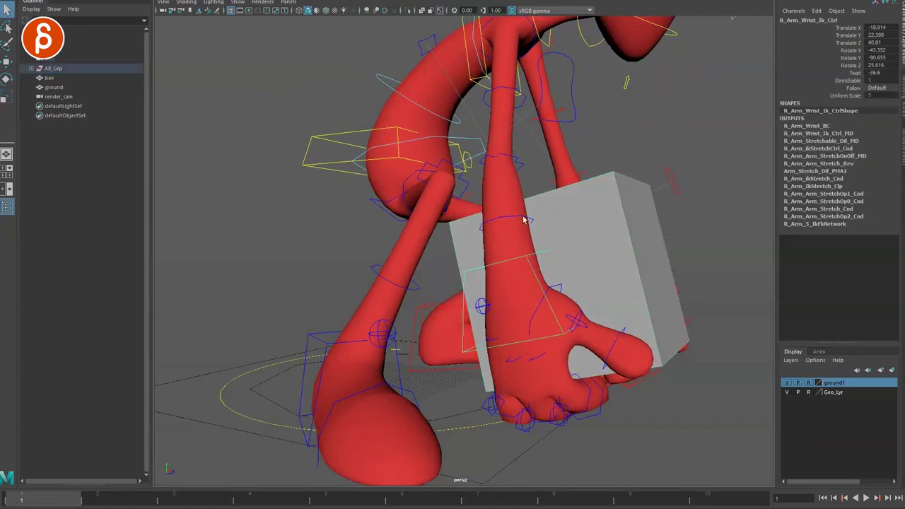
click(593, 240)
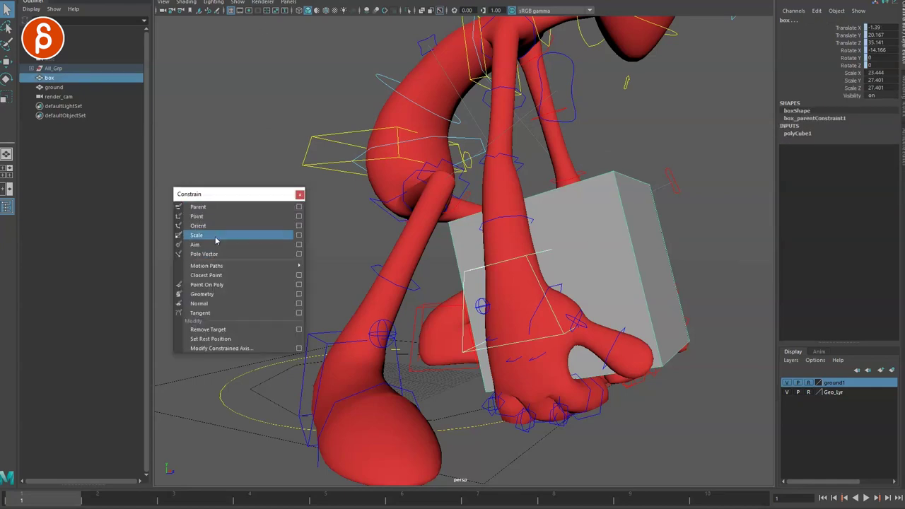
drag(244, 198, 0, 224)
- Test-rotate the right wrist IK control to check how the constrained box follows, and undo the rotation
click(468, 282)
key(e)
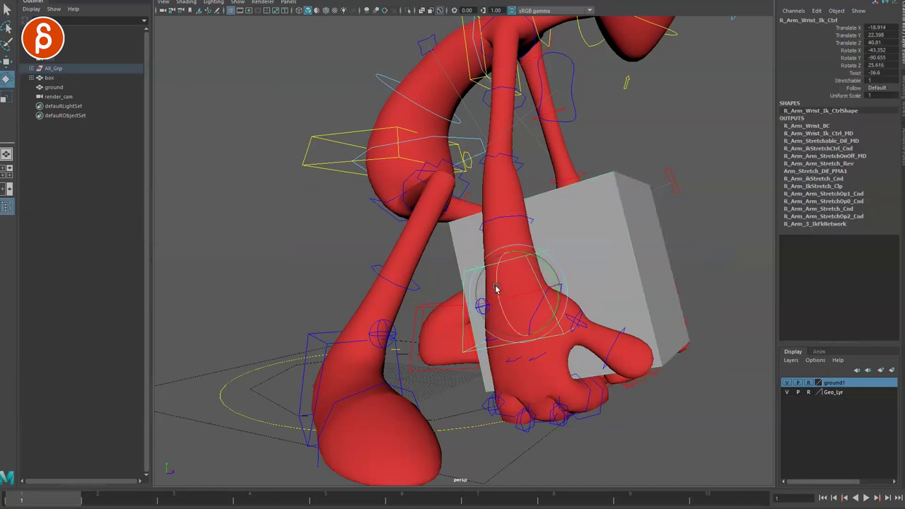
drag(497, 289, 537, 312)
key(ctrl+z)
alt+right_drag(538, 312, 501, 308)
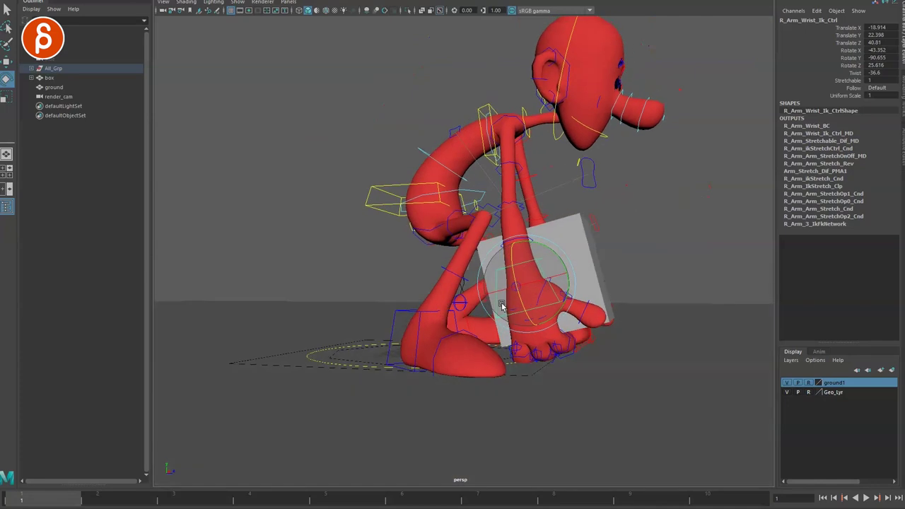
alt+drag(501, 305, 448, 299)
alt+right_drag(448, 299, 477, 319)
alt+drag(474, 303, 460, 310)
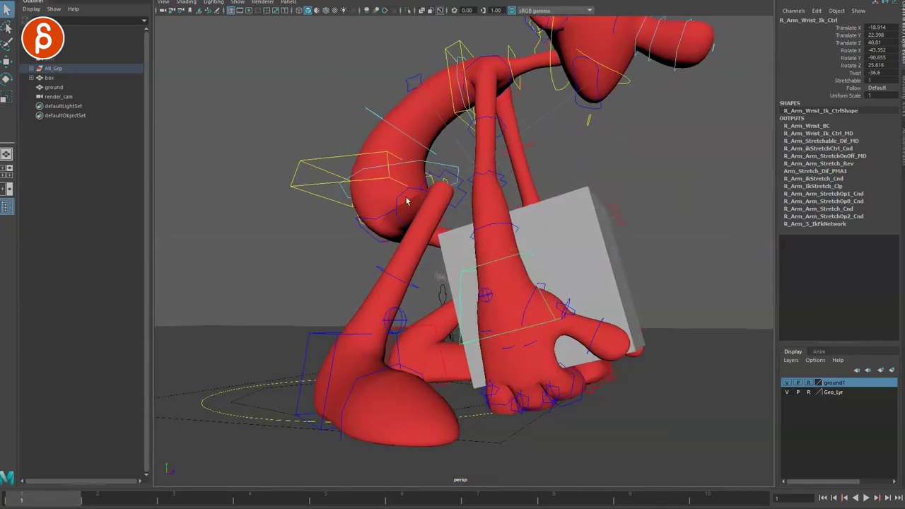
- Test-rotate the chest control with the box constrained to the wrist, and undo the rotation
click(451, 54)
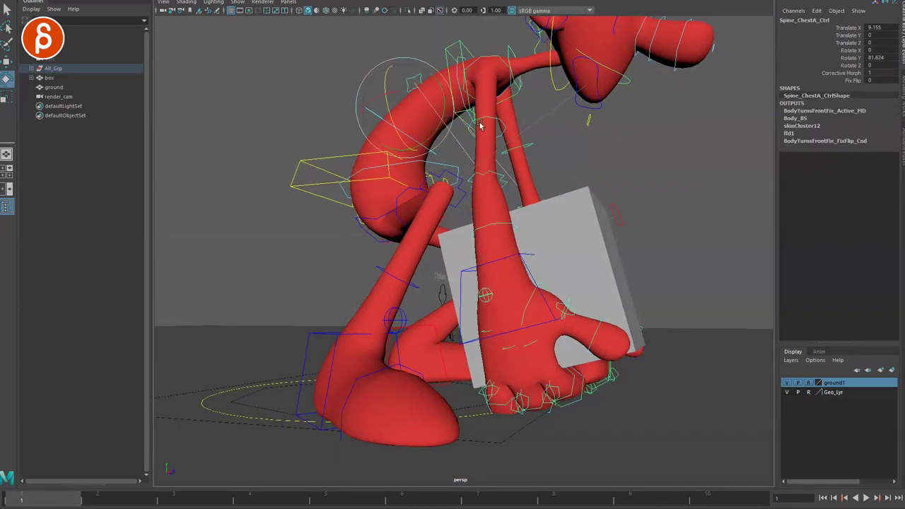
drag(438, 127, 445, 155)
key(ctrl+z)
alt+drag(413, 238, 430, 244)
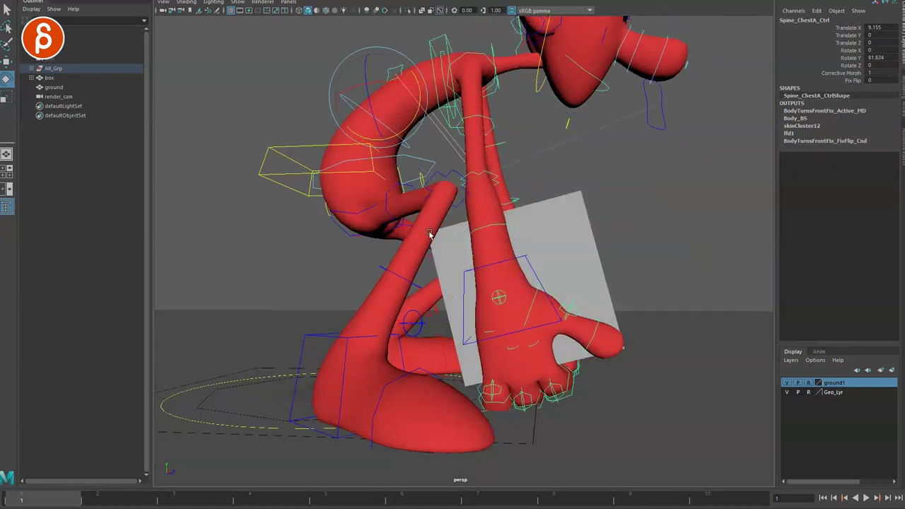
- Try scaling the box while it is constrained to the right wrist, and undo the change
alt+drag(478, 263, 493, 271)
click(576, 222)
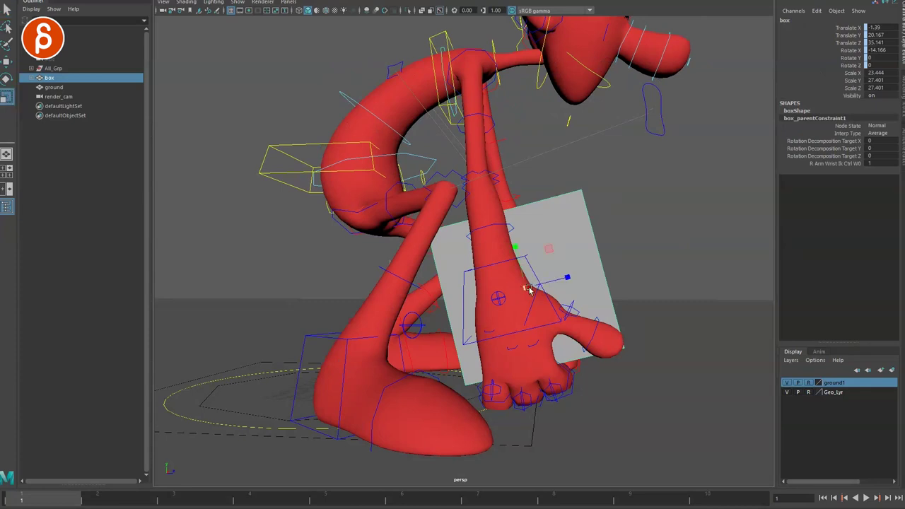
drag(528, 288, 712, 301)
key(ctrl+z)
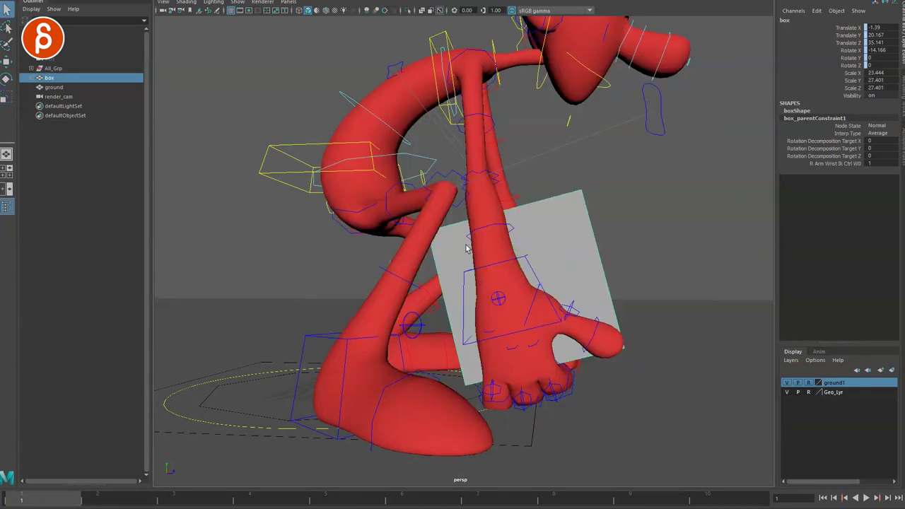
- Rotate the chest control once more to compare body motion against the IK hand, and undo the rotation
click(437, 45)
click(441, 77)
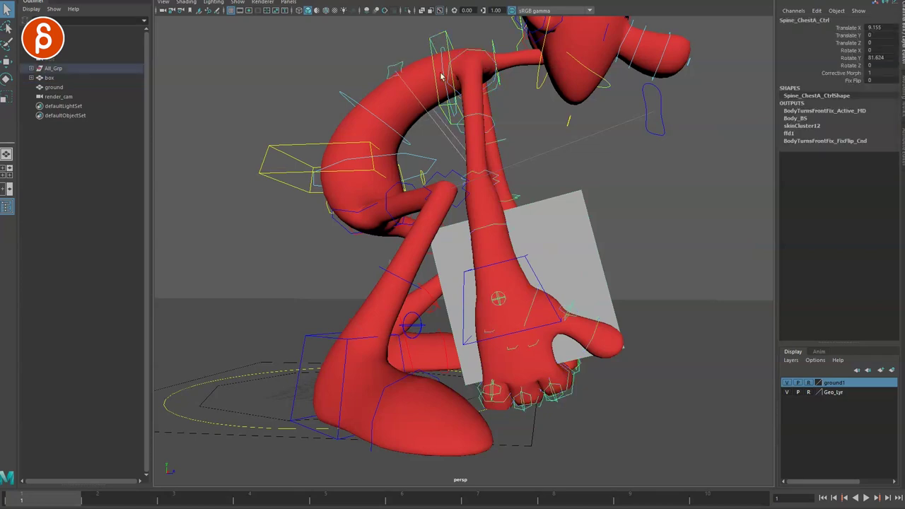
drag(400, 121, 405, 120)
key(ctrl+z)
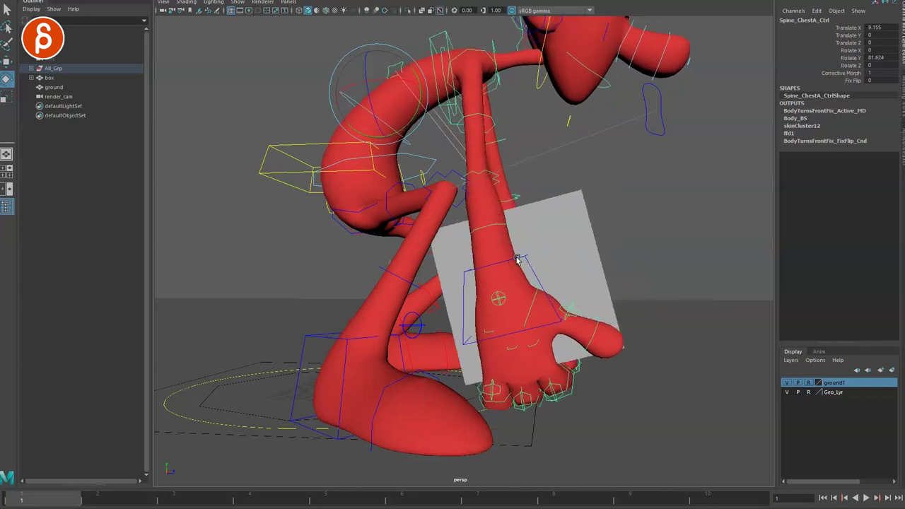
- Move and rotate the right wrist IK control to test the attached box, and undo everything including the box's constraint
click(519, 263)
alt+drag(515, 311, 477, 318)
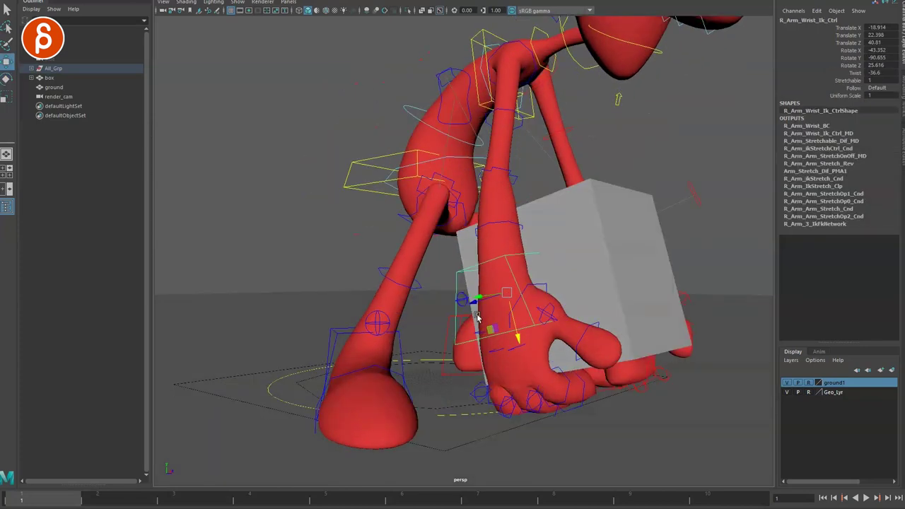
drag(533, 300, 565, 306)
key(ctrl+z)
key(w)
mouse_move(491, 277)
mouse_down()
mouse_move(515, 274)
mouse_move(506, 277)
mouse_up()
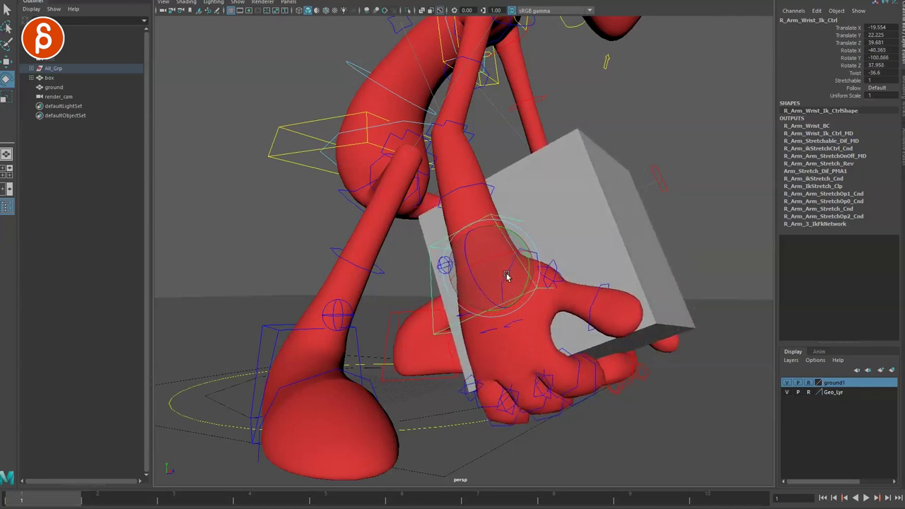
key(ctrl+z)
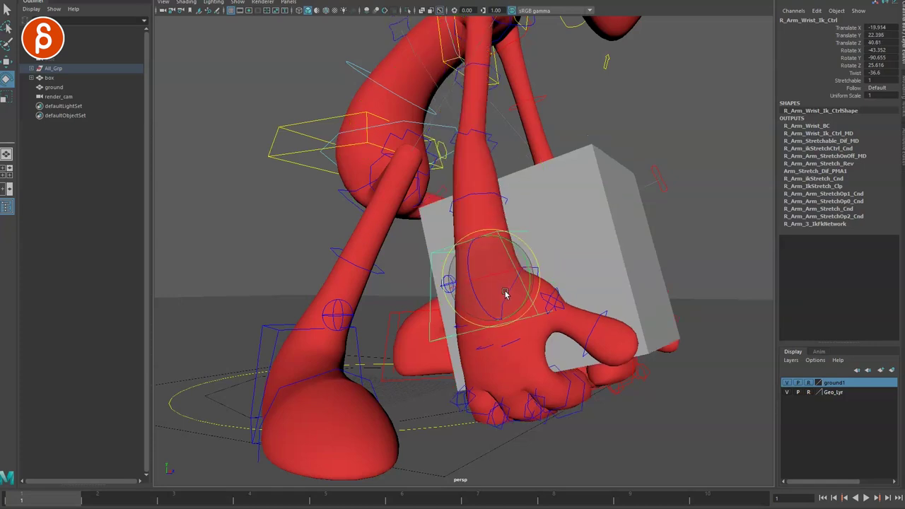
mouse_move(504, 291)
mouse_down()
mouse_move(515, 289)
mouse_move(497, 288)
mouse_move(513, 285)
mouse_move(497, 303)
mouse_move(505, 285)
mouse_move(509, 303)
mouse_move(488, 283)
mouse_move(470, 313)
mouse_up()
key(w)
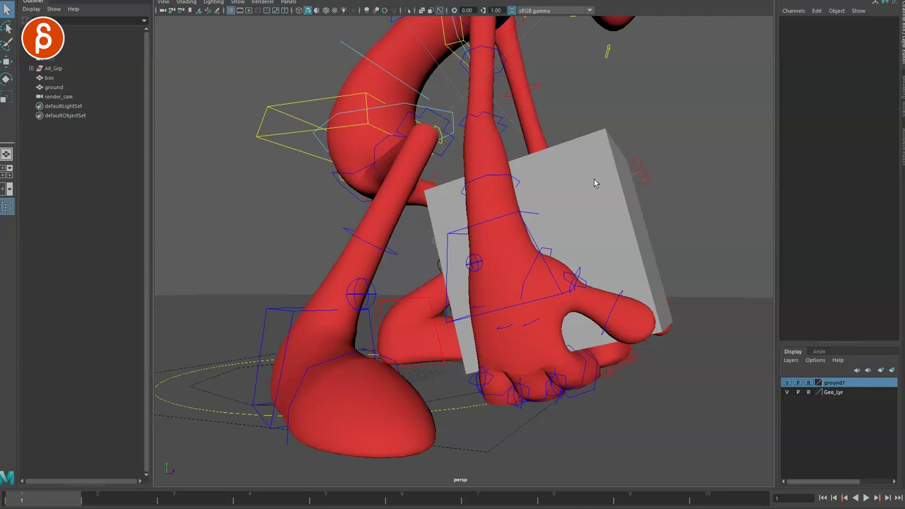
- Parent-constrain the right wrist IK control to the box
click(594, 183)
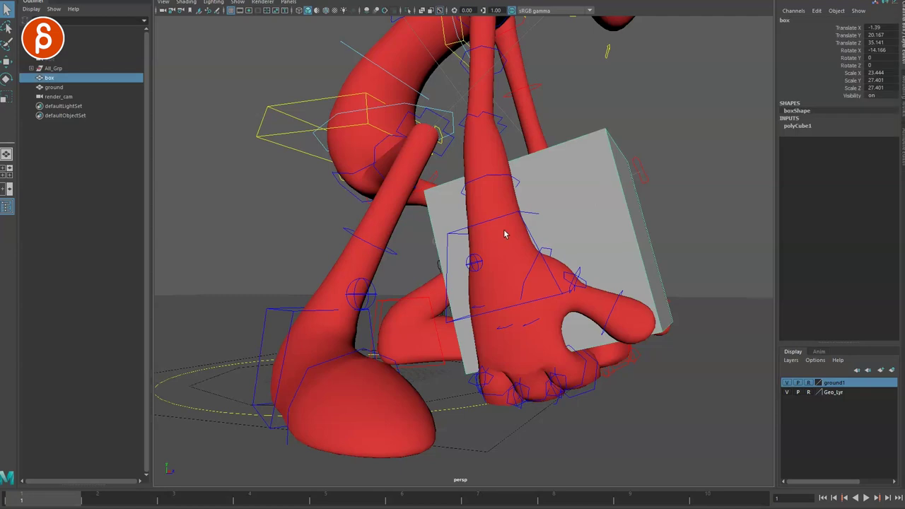
shift+click(447, 238)
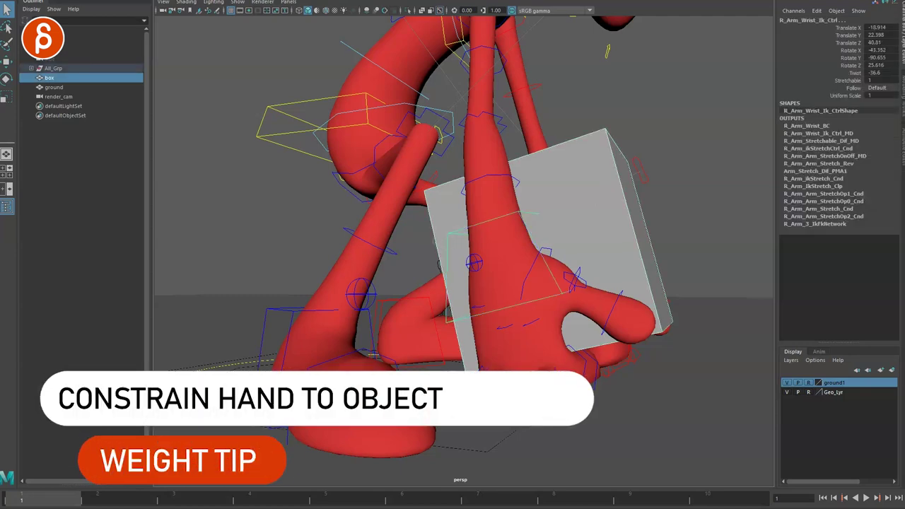
key(g)
click(252, 216)
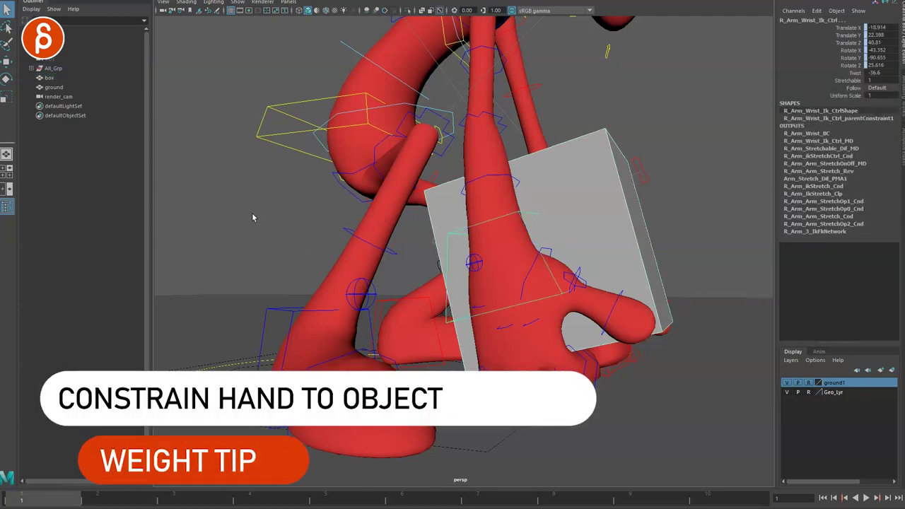
- Test-rotate the chest control with the hand constrained to the box, and undo the rotation
alt+drag(253, 216, 381, 241)
click(454, 111)
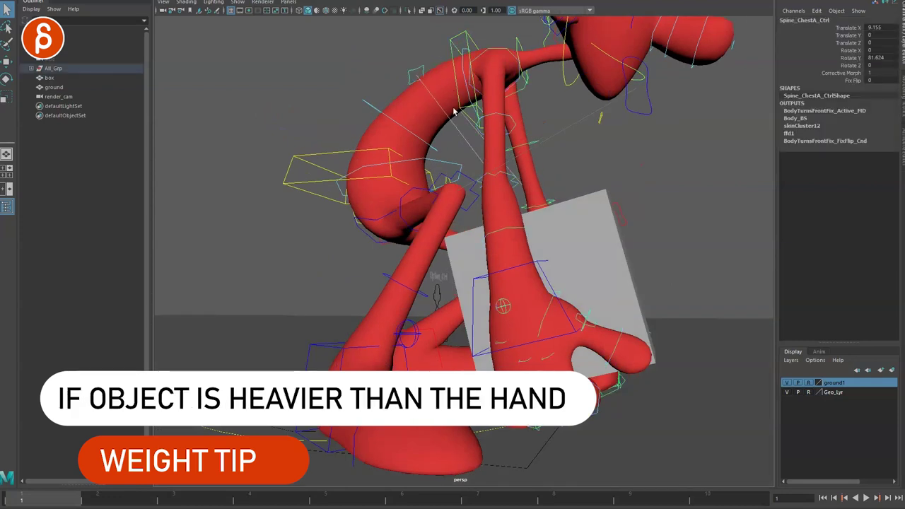
mouse_move(422, 115)
mouse_down()
mouse_move(405, 97)
mouse_move(410, 110)
mouse_up()
key(ctrl+z)
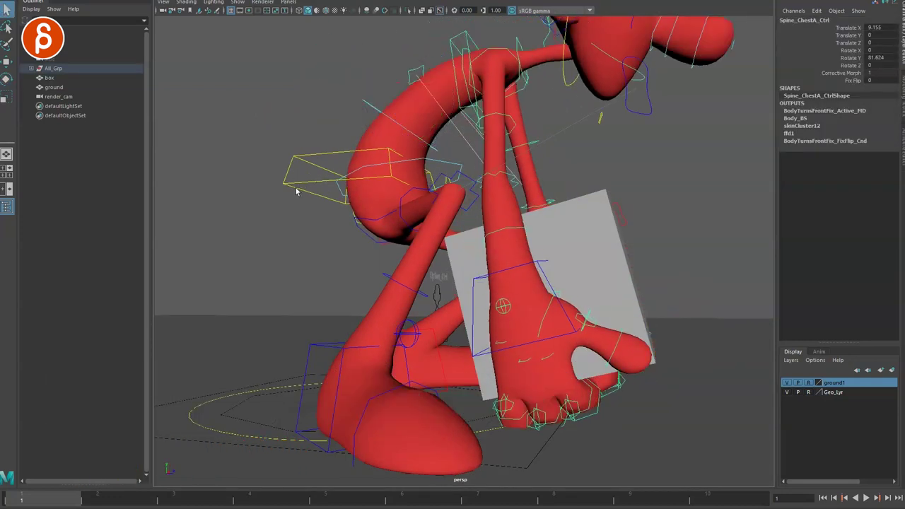
- Test-move the hips control with the hand constrained to the box, and undo the move
click(296, 190)
drag(364, 177, 384, 203)
key(ctrl+z)
- Move the box to about Translate X -1.057, Y 22.934, Z 36.198, and undo a trial rotation
alt+drag(499, 291, 610, 242)
click(629, 234)
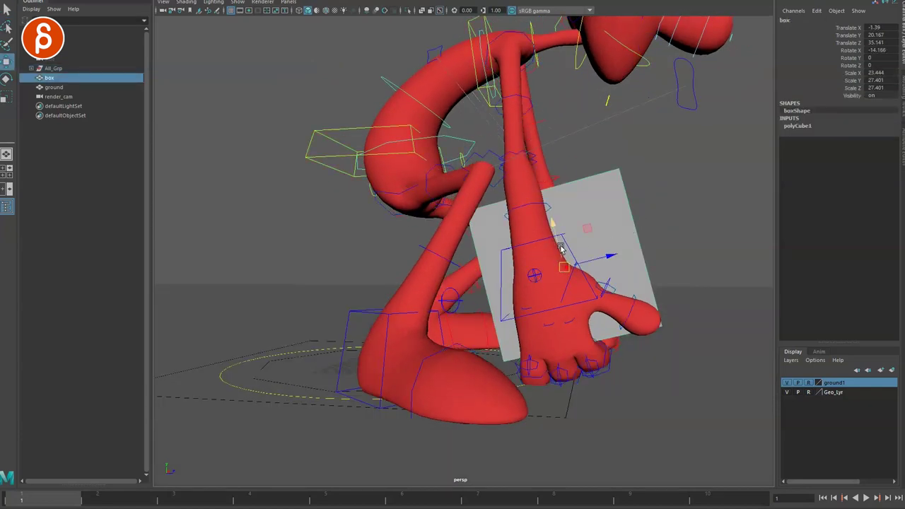
drag(560, 249, 590, 240)
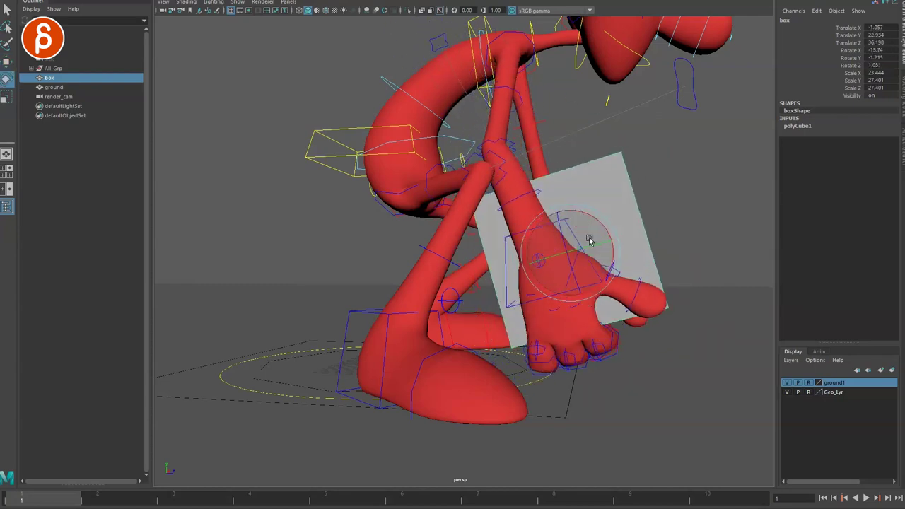
key(ctrl+z)
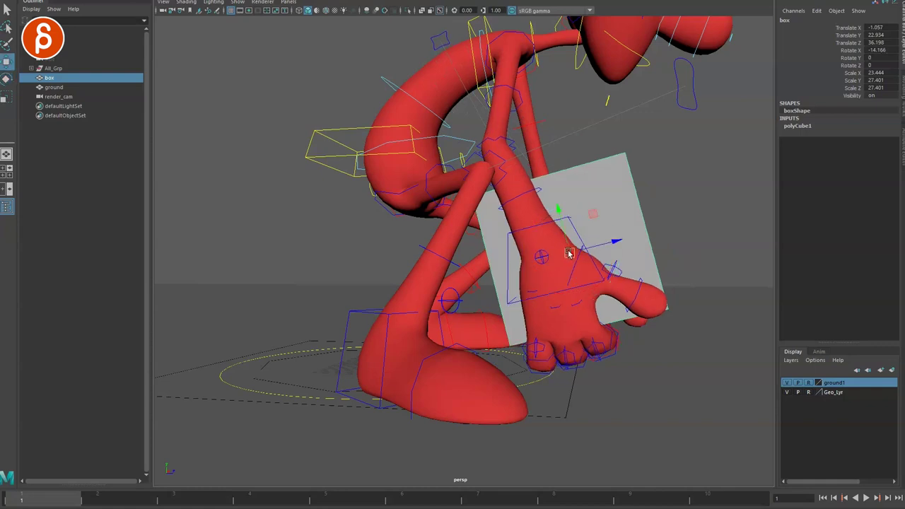
- Raise the box further and tilt it to test how the hand follows, and undo both changes
drag(569, 253, 541, 176)
key(e)
key(w)
alt+drag(616, 233, 483, 194)
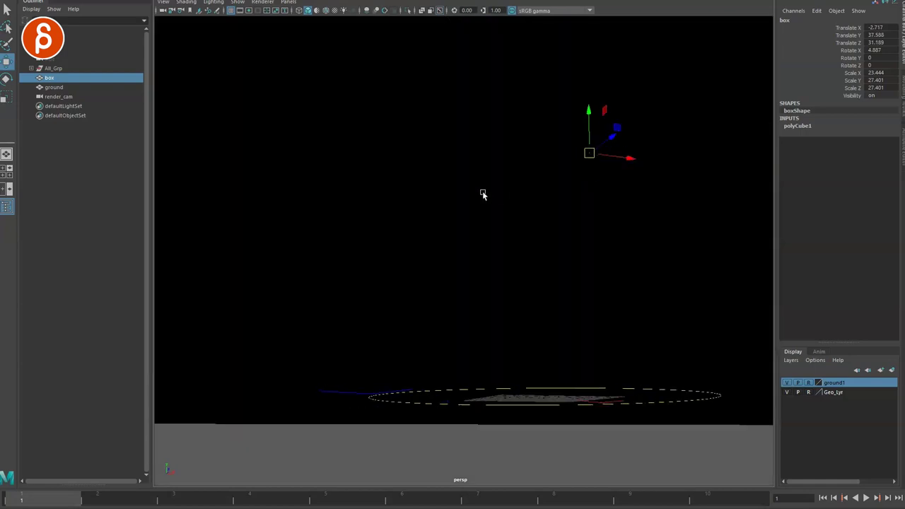
key(ctrl+z)
key(ctrl+z)
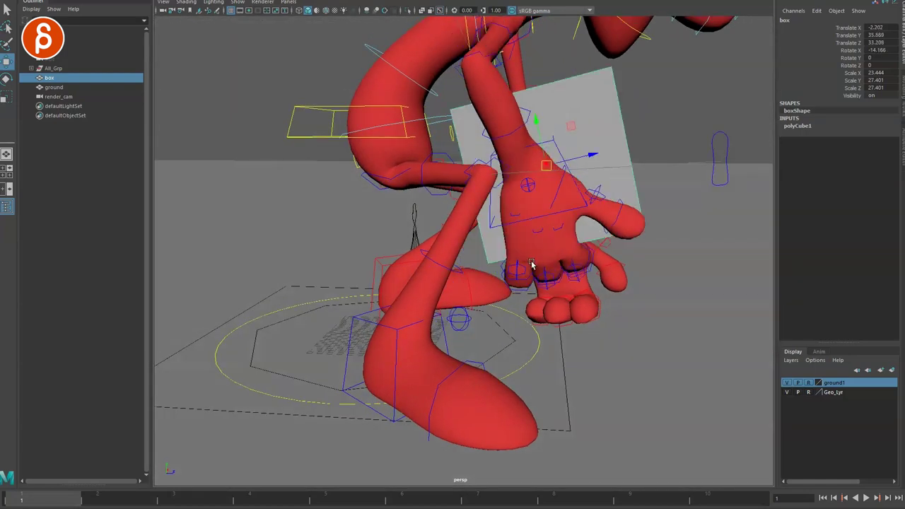
key(ctrl+z)
alt+drag(545, 307, 481, 233)
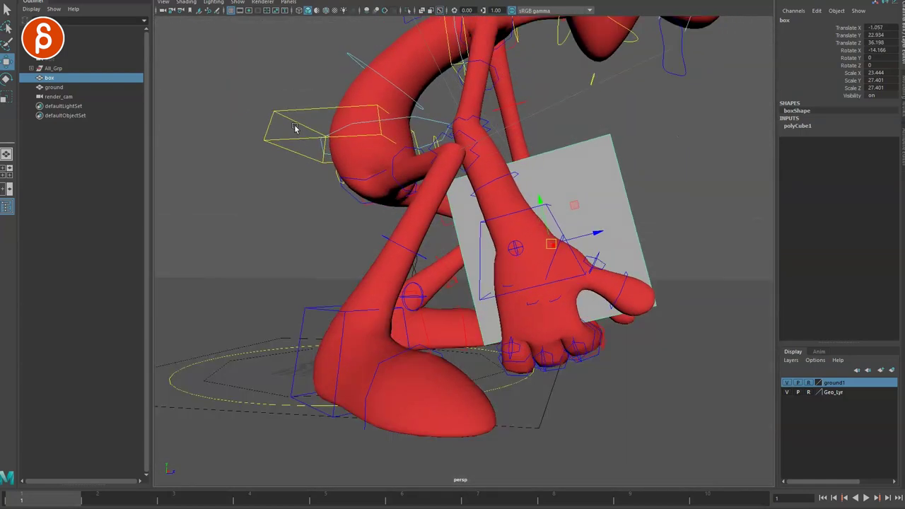
- Nudge the hips control slightly to see how the body moves with the hand held on the box
click(301, 131)
drag(343, 134, 338, 132)
drag(375, 99, 381, 104)
alt+middle_drag(452, 80, 443, 112)
alt+right_drag(444, 113, 448, 63)
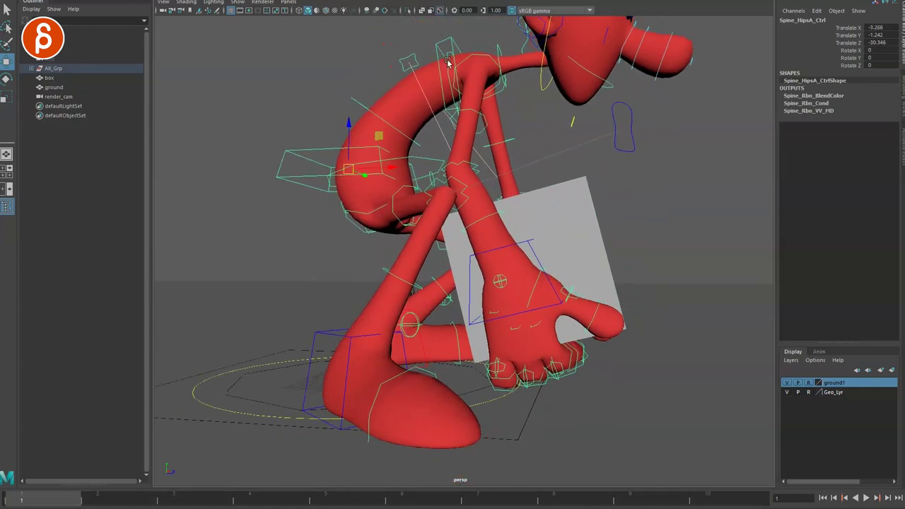
- Test-rotate the chest control twice against the pinned hand, undoing each rotation, and reselect the box
click(451, 42)
drag(414, 112, 405, 110)
key(ctrl+z)
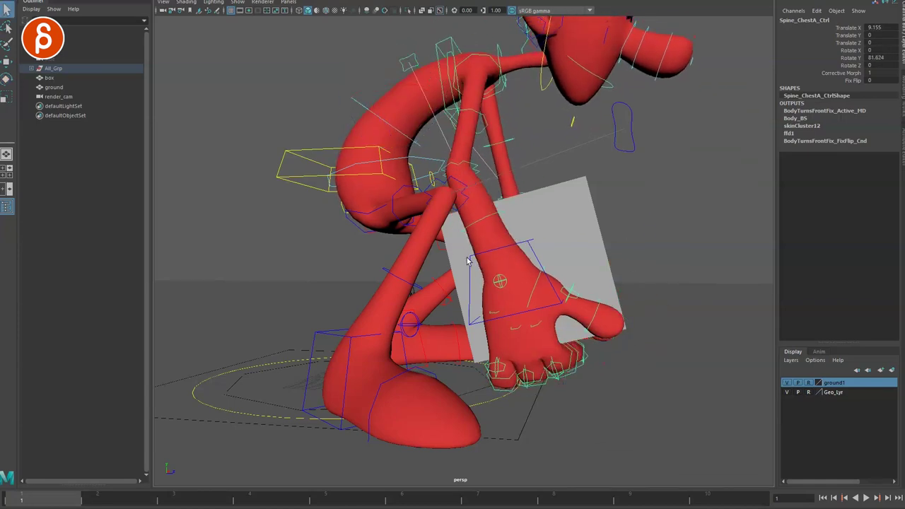
click(584, 204)
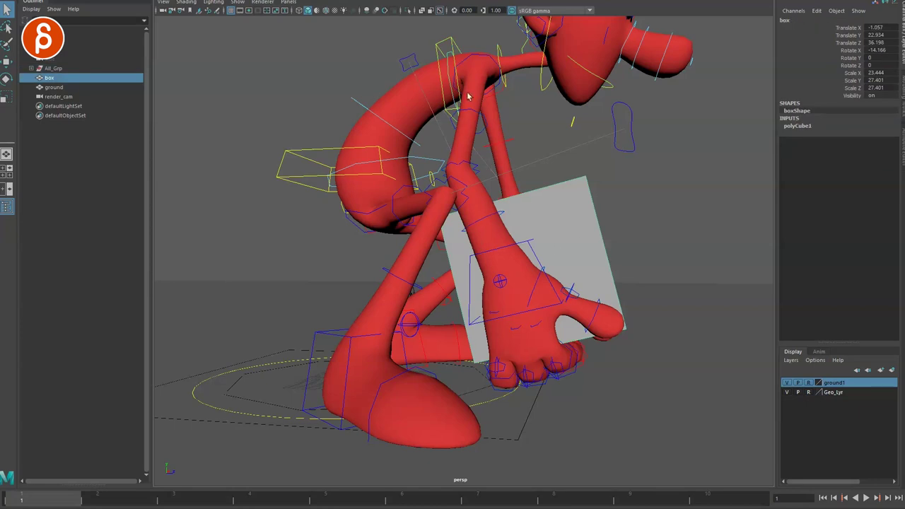
click(444, 48)
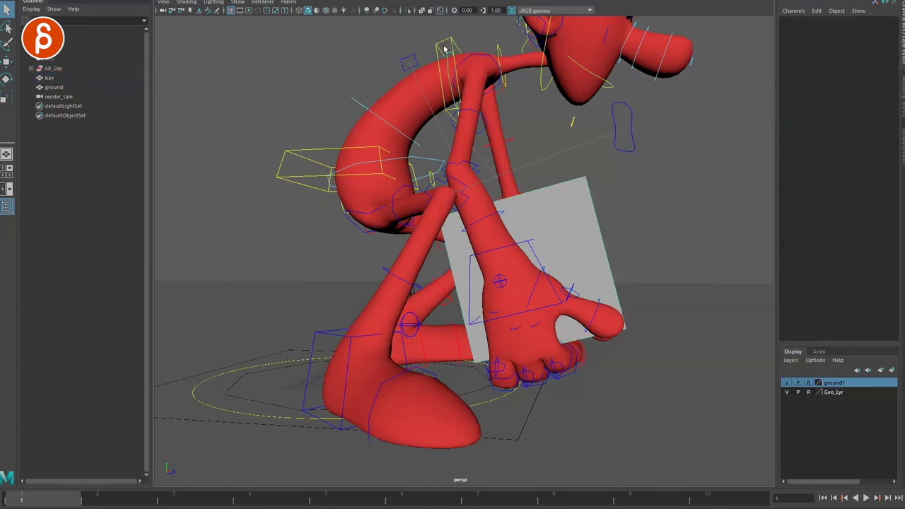
click(451, 51)
mouse_move(395, 99)
mouse_down()
mouse_move(374, 103)
mouse_move(391, 83)
mouse_move(393, 107)
mouse_up()
key(ctrl+z)
alt+drag(506, 320, 475, 301)
click(595, 212)
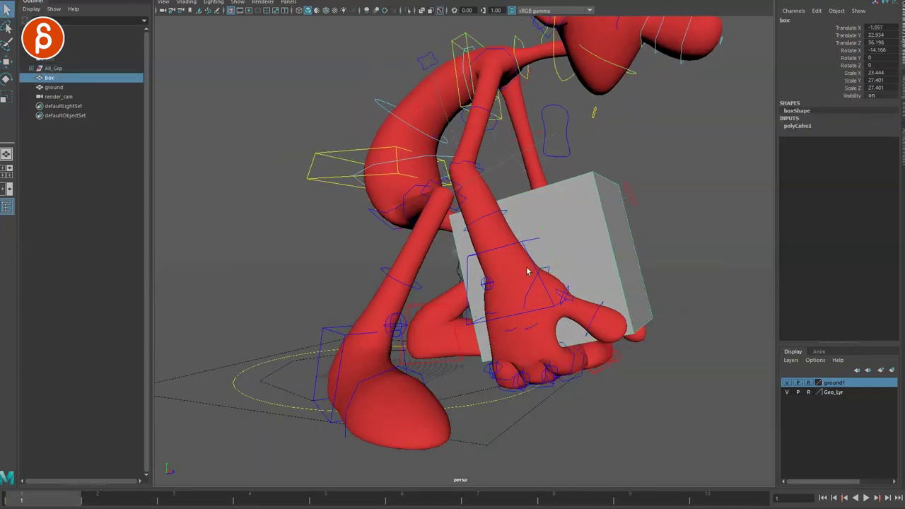
- Reselect the box and examine up close how the hand rests on its side
click(529, 270)
click(589, 232)
mouse_move(544, 270)
mouse_down()
mouse_move(556, 243)
mouse_move(523, 263)
mouse_move(556, 248)
mouse_move(551, 275)
mouse_up()
alt+drag(548, 371, 543, 350)
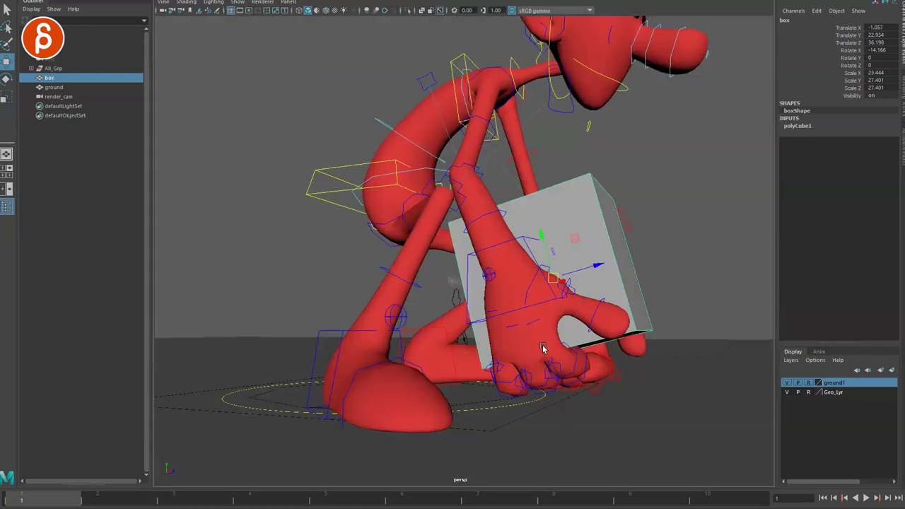
alt+right_drag(544, 349, 619, 357)
alt+middle_drag(618, 357, 550, 294)
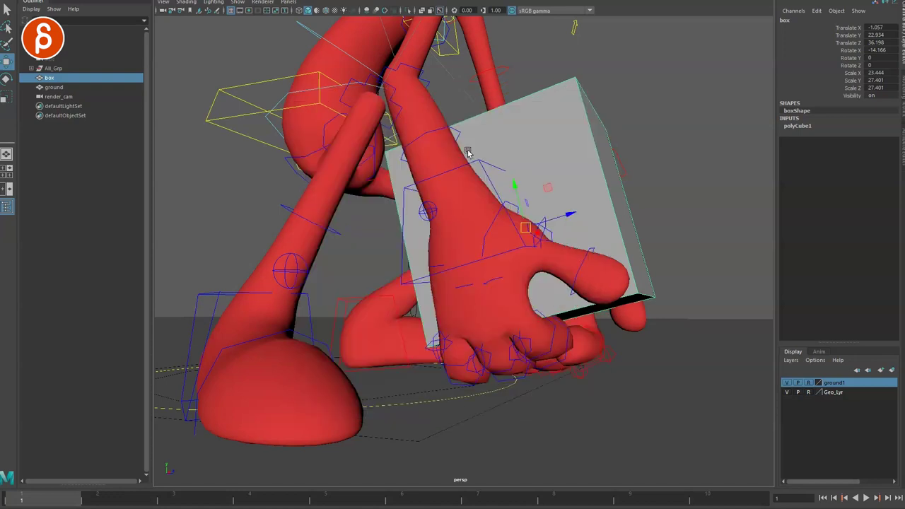
- Rotate the right wrist IK control to about X -38.661, Y -91.755, Z 39.343, and undo a further trial rotation
click(478, 162)
key(e)
drag(488, 214, 509, 246)
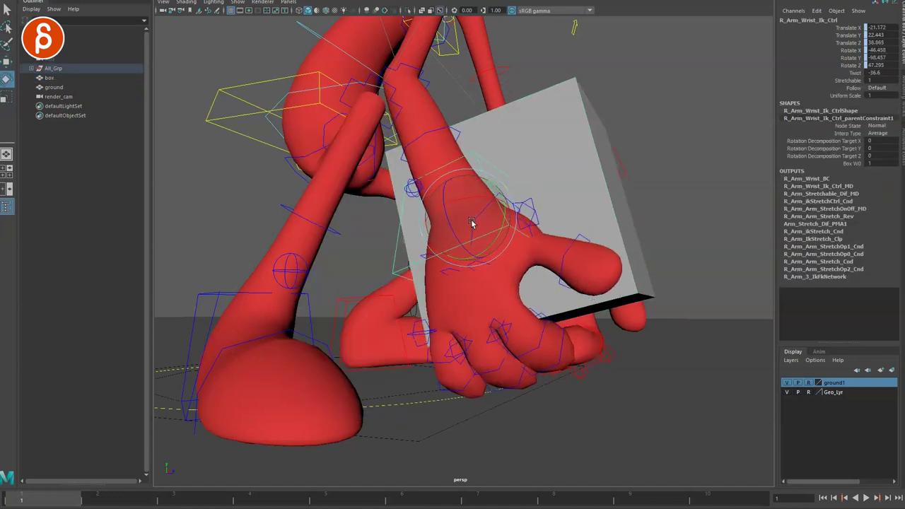
drag(471, 222, 548, 233)
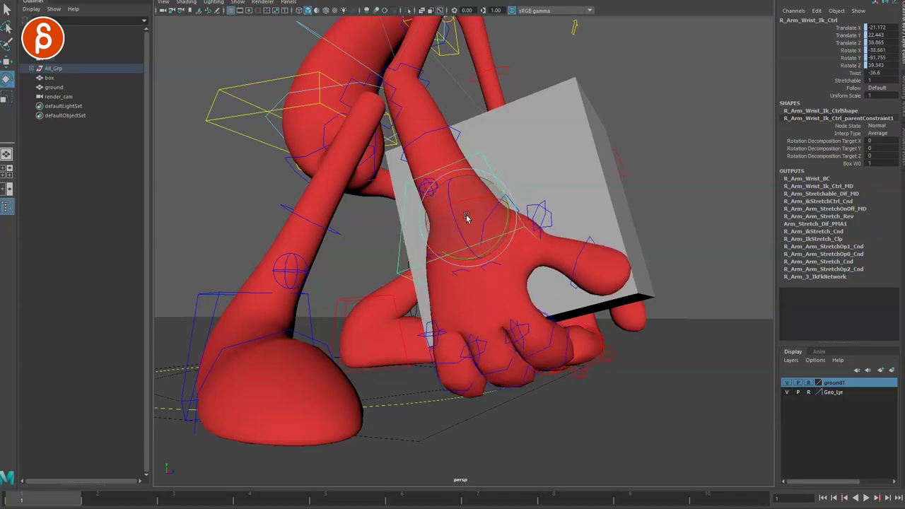
drag(482, 224, 513, 290)
key(ctrl+z)
key(q)
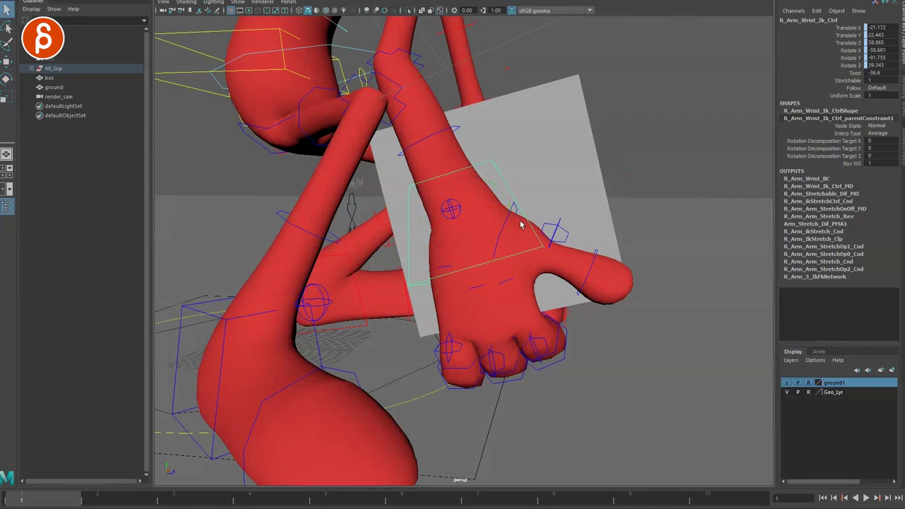
- Select the box for a trial move and inspect the hand's placement on it from different angles
alt+drag(521, 222, 439, 247)
click(568, 207)
alt+drag(505, 297, 524, 293)
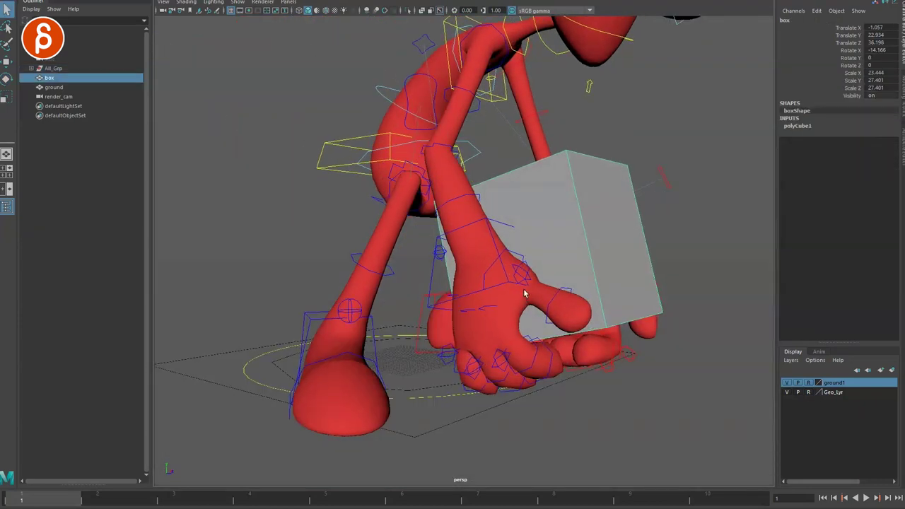
key(w)
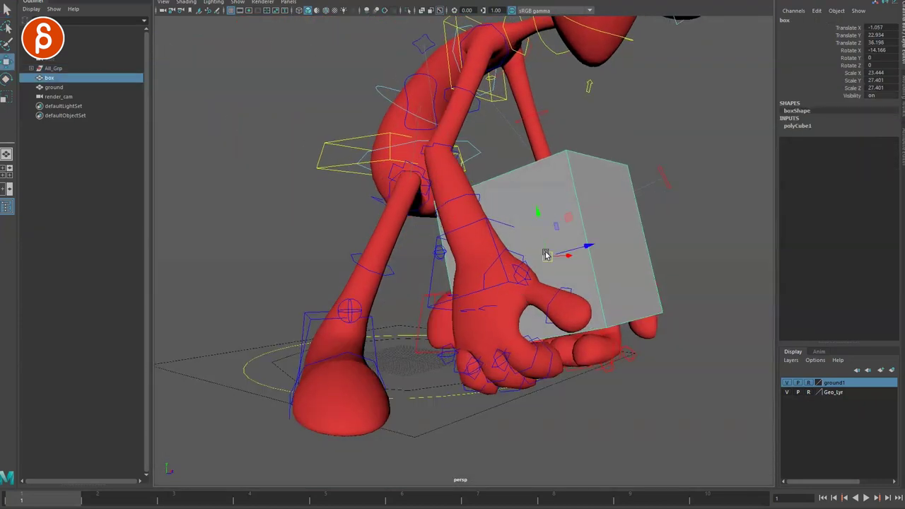
mouse_move(545, 253)
mouse_down()
mouse_move(530, 257)
mouse_move(546, 255)
mouse_up()
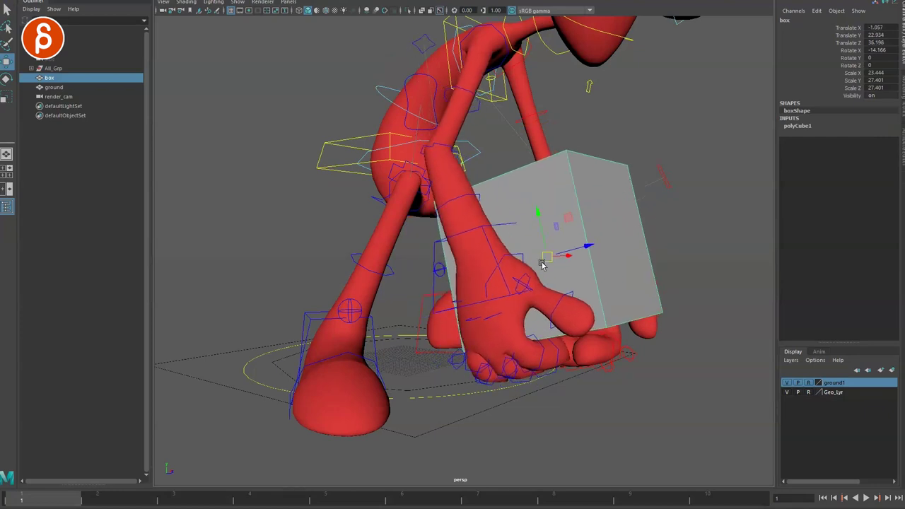
key(q)
mouse_move(472, 289)
alt+mouse_down()
mouse_move(537, 297)
mouse_move(495, 290)
mouse_move(509, 275)
mouse_move(481, 269)
mouse_move(465, 226)
mouse_move(530, 275)
mouse_move(491, 263)
mouse_move(479, 206)
mouse_move(527, 276)
mouse_move(475, 216)
mouse_move(513, 251)
mouse_move(499, 313)
mouse_move(448, 277)
mouse_move(472, 301)
mouse_move(475, 280)
mouse_move(501, 295)
mouse_move(467, 304)
alt+mouse_up()
click(465, 257)
click(541, 253)
key(w)
key(w)
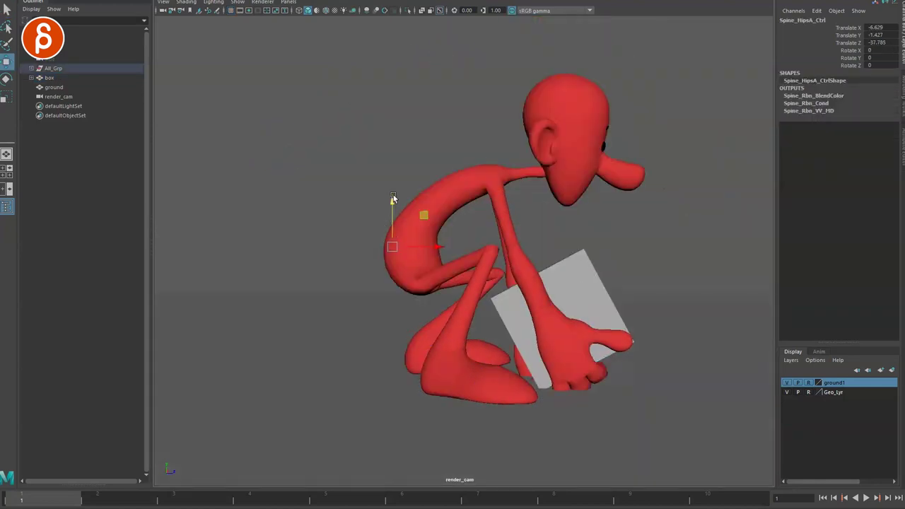
- Raise the hips control to about Translate Z -37.146 and mark with annotation strokes where the box meets the ground
drag(394, 203, 390, 199)
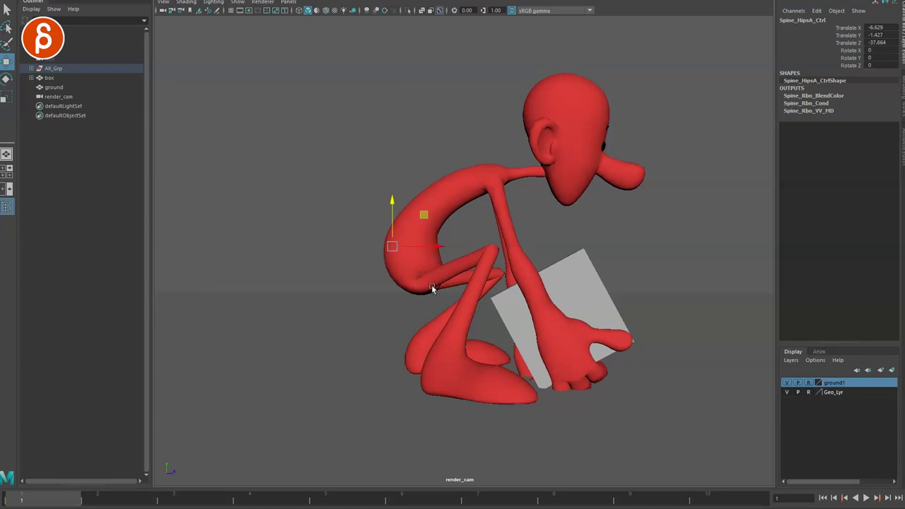
drag(390, 202, 390, 198)
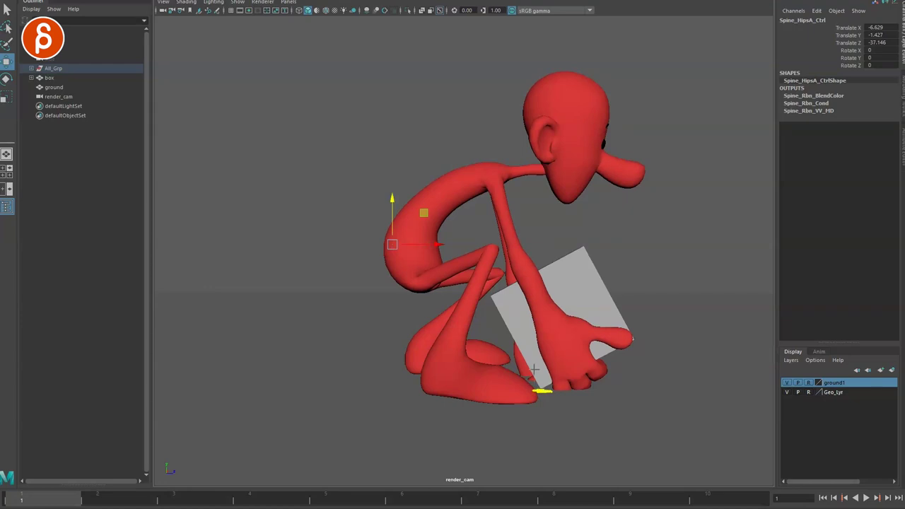
mouse_move(650, 383)
mouse_down()
mouse_move(727, 316)
mouse_move(652, 382)
mouse_up()
drag(758, 389, 620, 384)
mouse_move(675, 387)
mouse_down()
mouse_move(649, 386)
mouse_move(683, 391)
mouse_move(628, 386)
mouse_up()
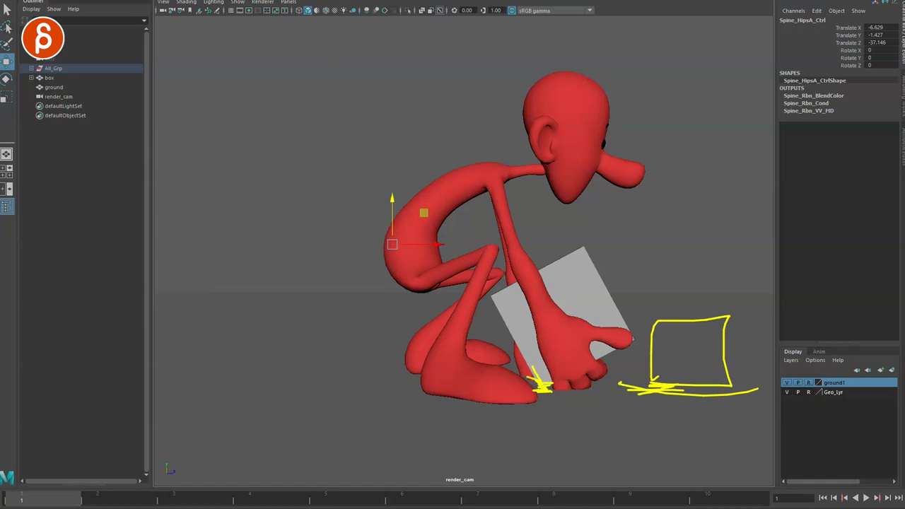
- Lift the hips control to about Translate Z -21.464 and outline the extended arm with annotation strokes
drag(392, 198, 394, 141)
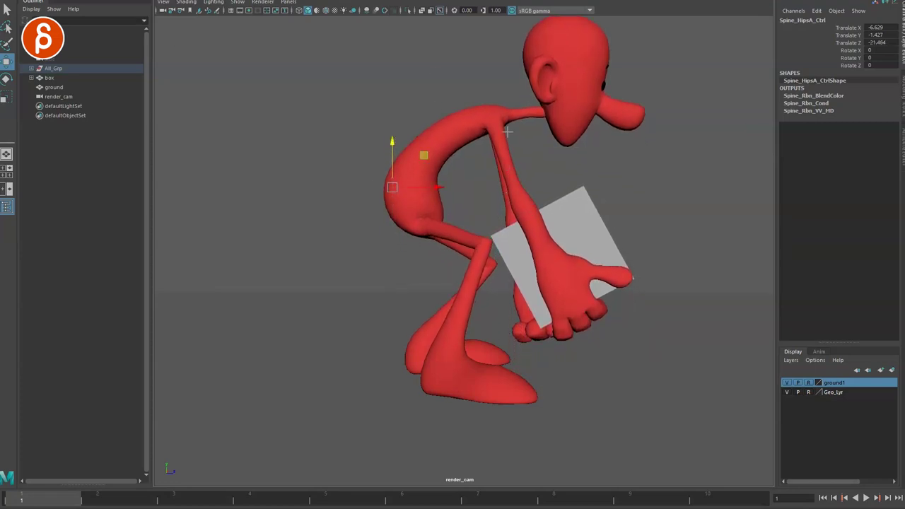
mouse_move(507, 131)
mouse_down()
mouse_move(590, 300)
mouse_move(562, 308)
mouse_move(485, 128)
mouse_move(499, 123)
mouse_up()
drag(489, 141, 517, 249)
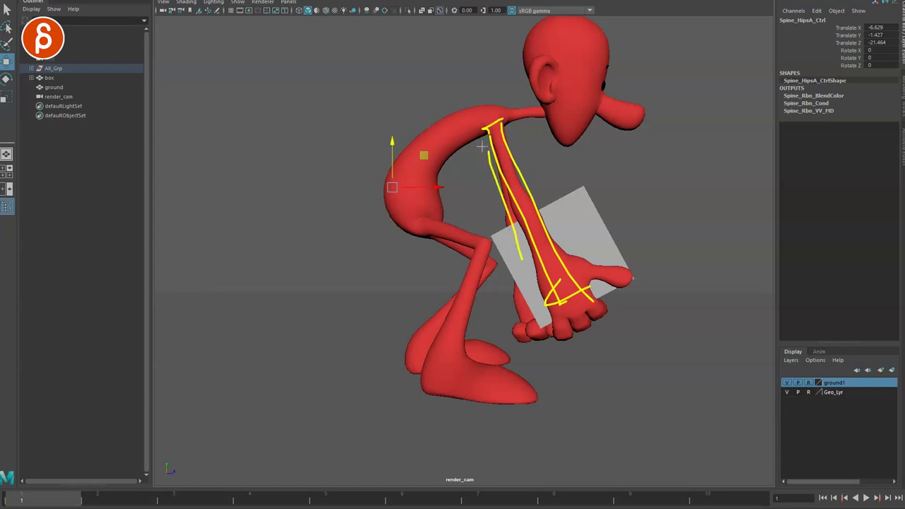
- Annotate the pose with short strokes around the box, hands and legs, plus a diagonal line from the shoulder past the hand
drag(526, 166, 578, 149)
mouse_move(553, 179)
mouse_down()
mouse_move(615, 151)
mouse_move(613, 163)
mouse_up()
drag(607, 229, 647, 223)
drag(554, 351, 564, 371)
drag(493, 321, 470, 345)
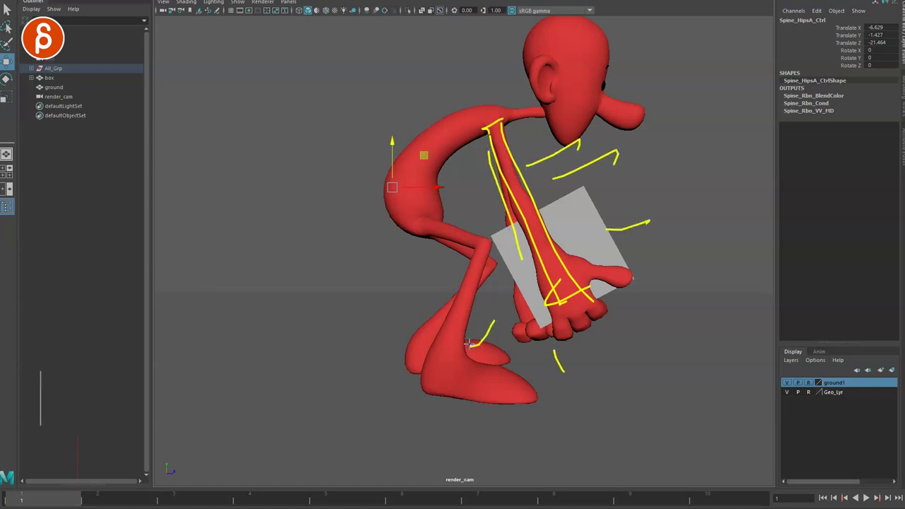
drag(454, 244, 408, 260)
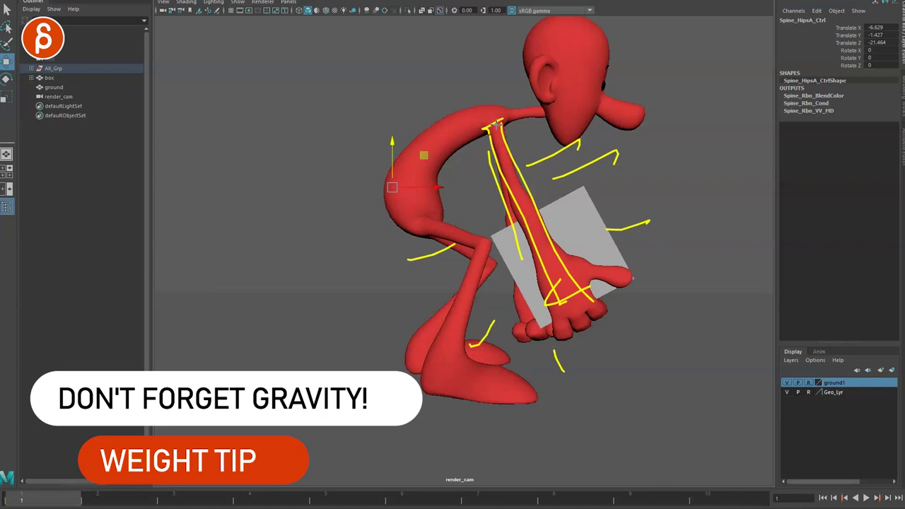
drag(496, 123, 624, 388)
mouse_move(645, 351)
mouse_down()
mouse_move(636, 425)
mouse_move(638, 364)
mouse_up()
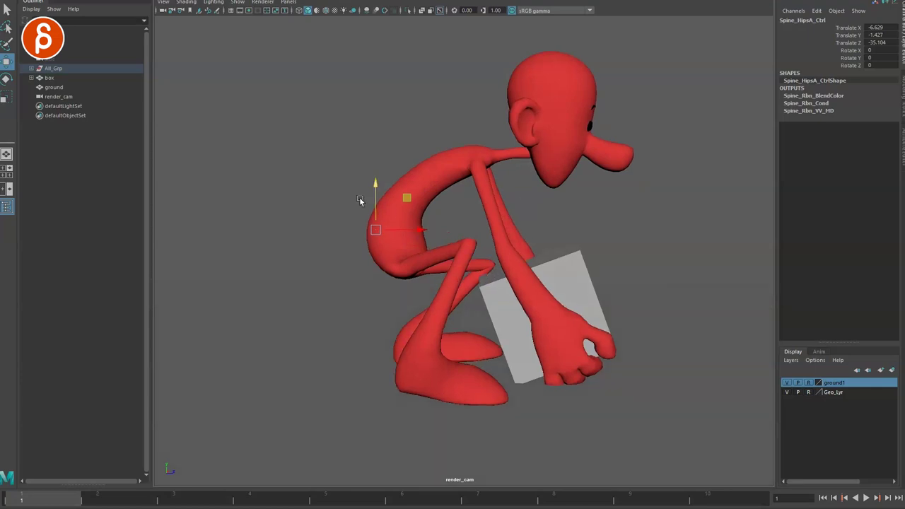
- Raise the hips and rotate the right shoulder FK control to about X -94.368, Y 13.492, Z -18.82, showing the rig controls
drag(376, 187, 376, 156)
click(451, 132)
key(e)
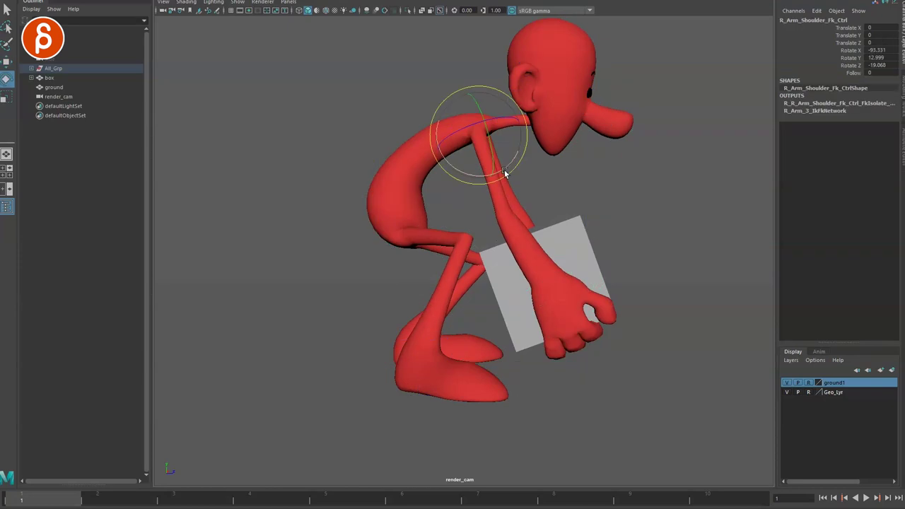
mouse_move(513, 169)
mouse_down()
mouse_move(501, 180)
mouse_move(529, 176)
mouse_up()
key(q)
key(alt+1)
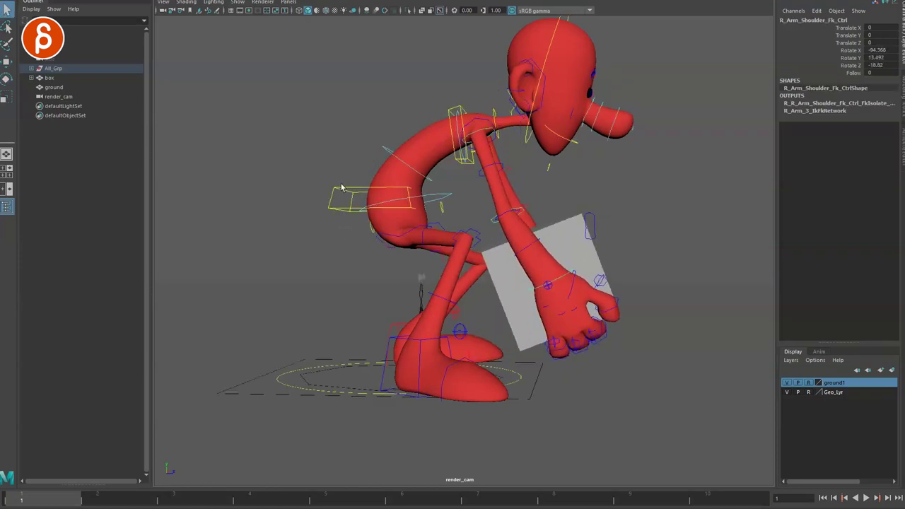
- Lower the hips control to about Translate Z -34.452 with the rig curves hidden, and clear the selection
click(341, 184)
key(w)
key(alt+1)
drag(376, 151, 378, 180)
click(515, 384)
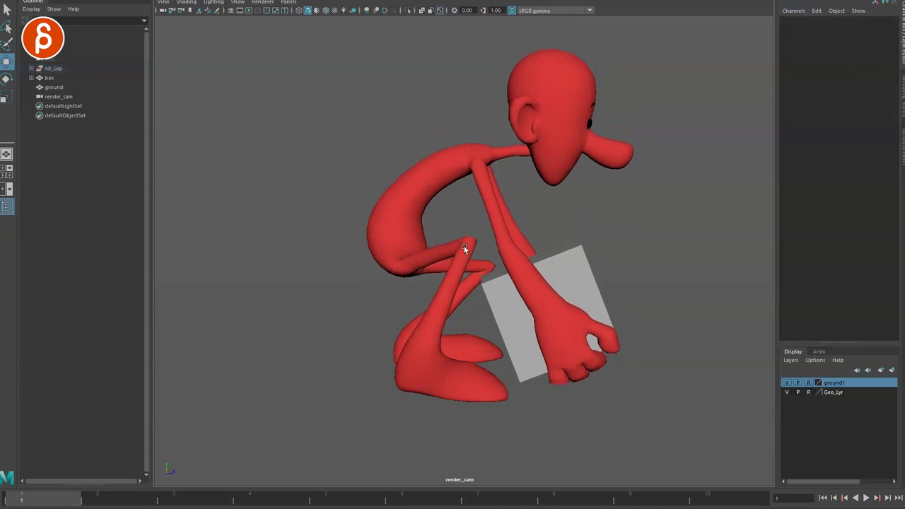
- Reselect the hips control and raise it to about Translate Z -27.177 with the rig curves hidden
key(alt+1)
click(344, 242)
key(alt+1)
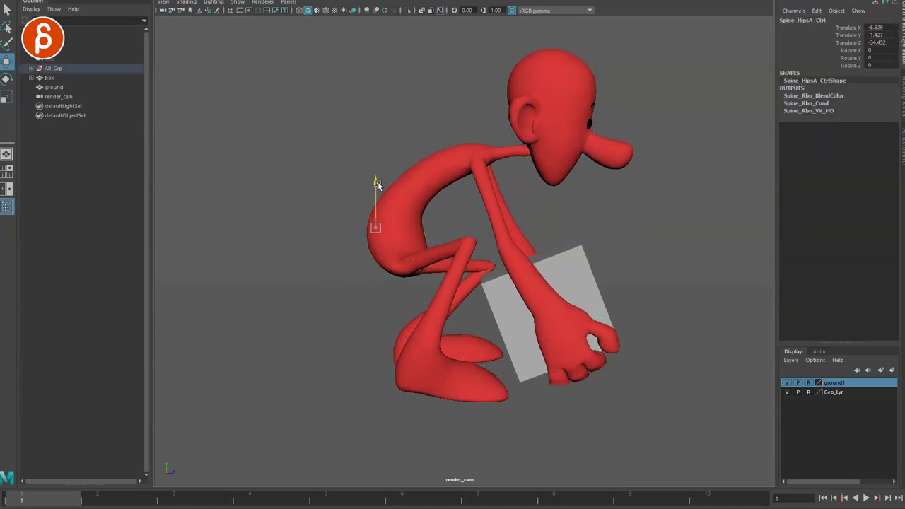
drag(375, 186, 376, 154)
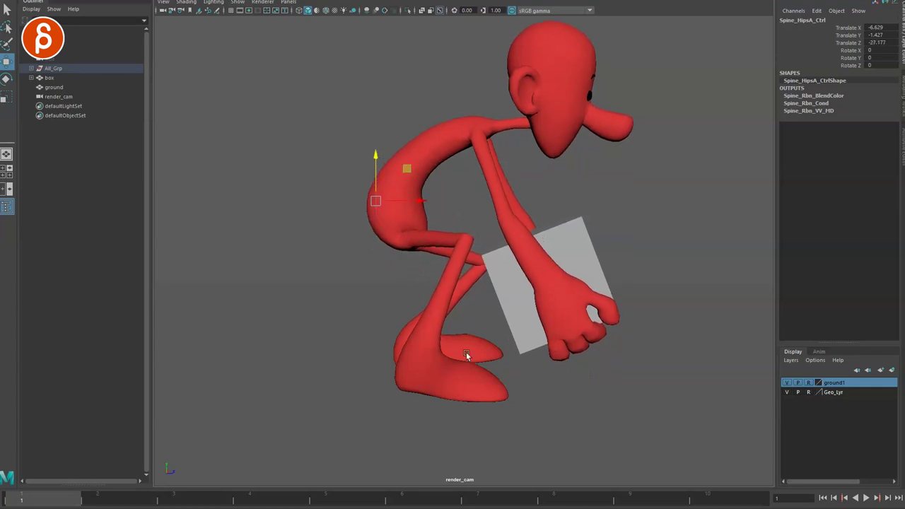
- Draw annotation arrows from the shoulder along the arm and straight down, sketch over the shoulder and arm, and clear the strokes
mouse_move(474, 119)
mouse_down()
mouse_move(606, 369)
mouse_move(593, 385)
mouse_up()
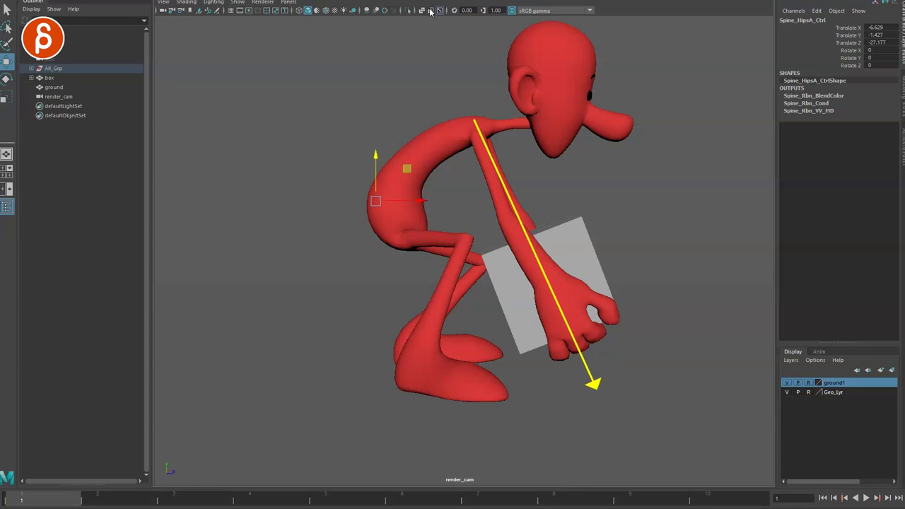
mouse_move(472, 121)
mouse_down()
mouse_move(471, 430)
mouse_move(474, 420)
mouse_up()
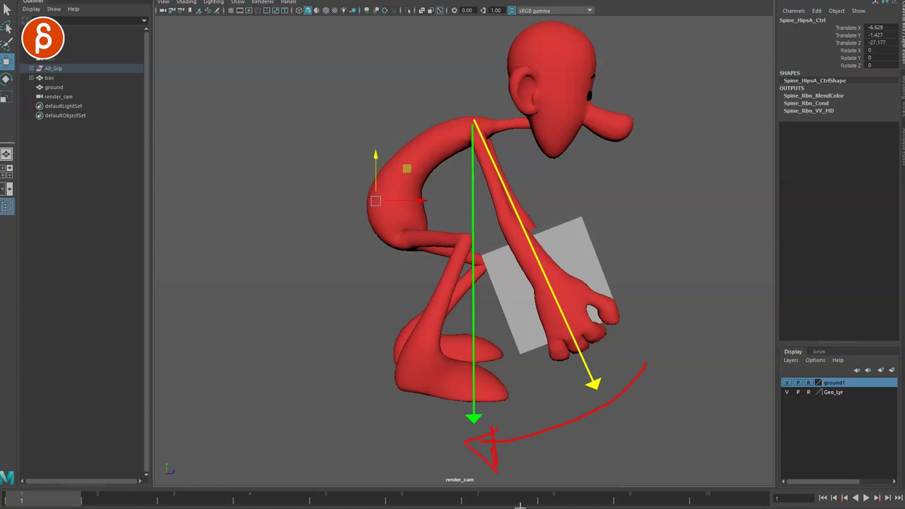
key(e)
mouse_move(463, 125)
mouse_down()
mouse_move(497, 119)
mouse_move(507, 236)
mouse_move(590, 344)
mouse_up()
mouse_move(566, 309)
mouse_down()
mouse_move(517, 278)
mouse_move(524, 248)
mouse_up()
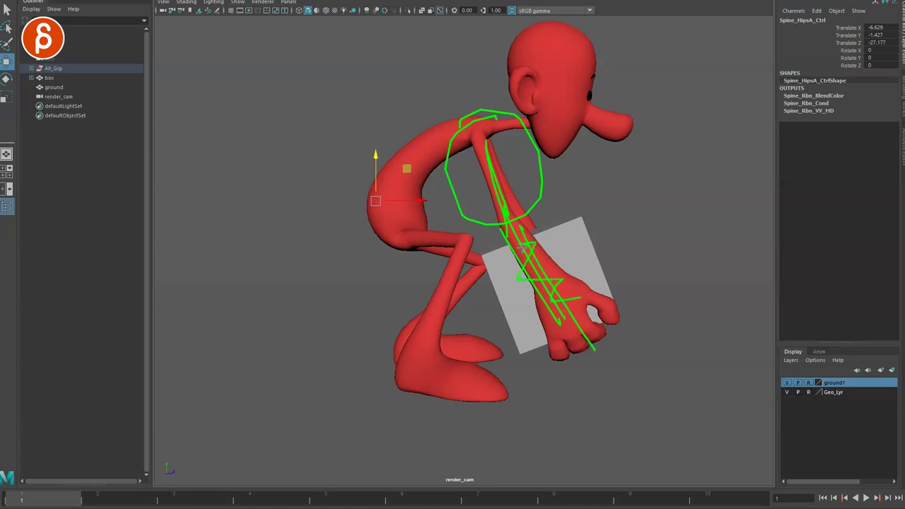
key(e)
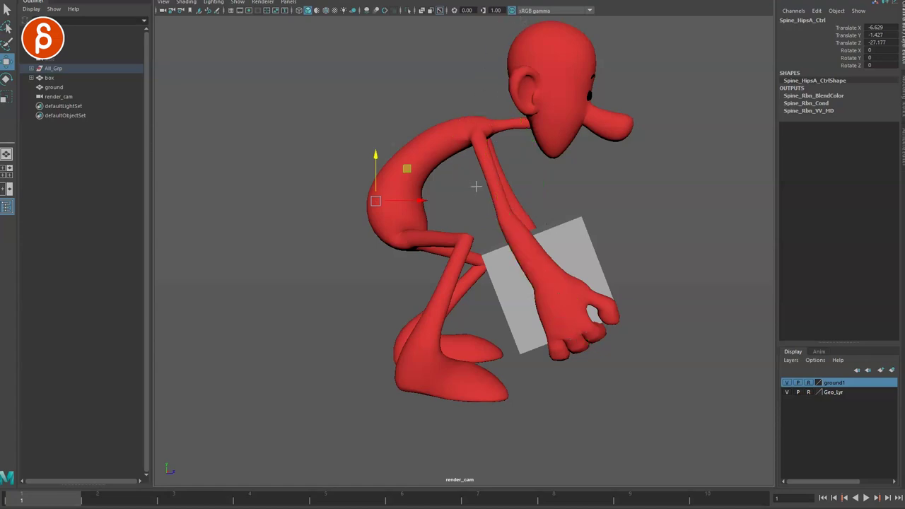
- Annotate the body's upward lift, the arm's line, the head and the curve of the back
mouse_move(425, 344)
mouse_down()
mouse_move(419, 175)
mouse_move(438, 168)
mouse_up()
drag(497, 183, 576, 317)
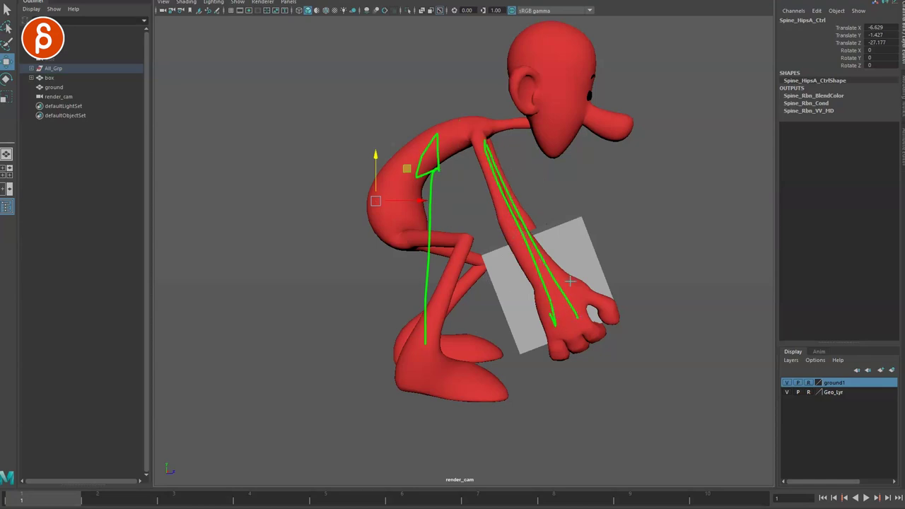
mouse_move(507, 58)
mouse_down()
mouse_move(575, 39)
mouse_move(548, 50)
mouse_up()
mouse_move(483, 134)
mouse_down()
mouse_move(469, 132)
mouse_move(390, 258)
mouse_up()
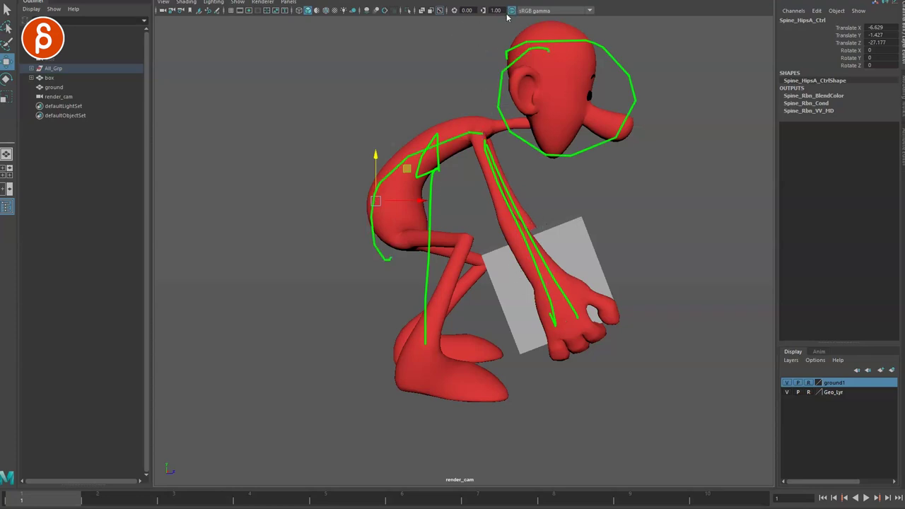
- Rotate the right shoulder FK control to about X -71.603, Y 2.254, Z -17.865 so the arm hangs vertically
click(460, 244)
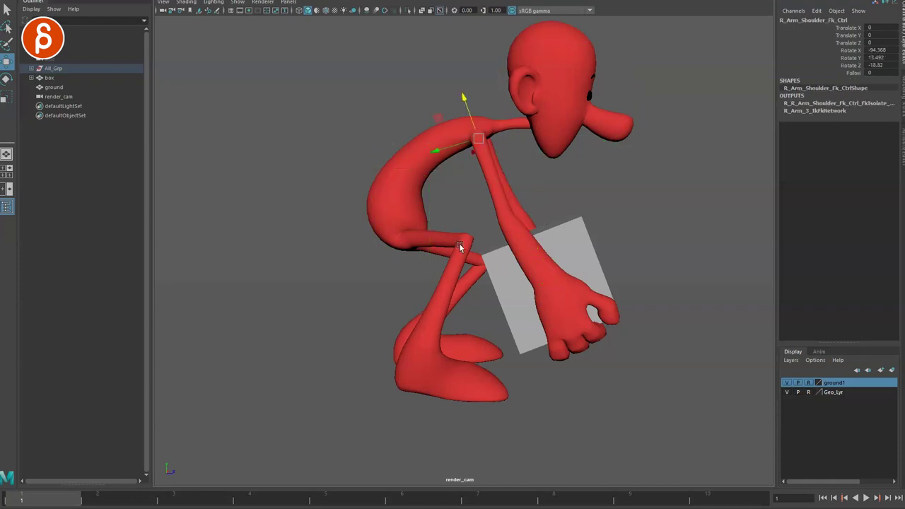
key(e)
drag(475, 93, 491, 91)
- Annotate the hanging arm with vertical arrows from the shoulder to the foot and one arrow pointing at the hand
drag(483, 131, 481, 402)
drag(629, 326, 519, 367)
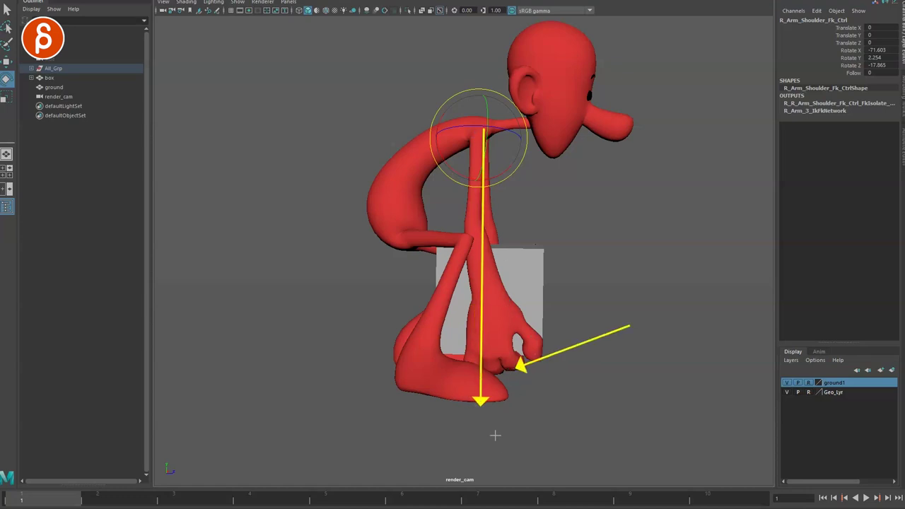
key(e)
mouse_move(479, 129)
mouse_down()
mouse_move(472, 359)
mouse_move(489, 329)
mouse_move(489, 390)
mouse_move(468, 393)
mouse_up()
mouse_move(506, 137)
mouse_down()
mouse_move(488, 388)
mouse_move(497, 394)
mouse_up()
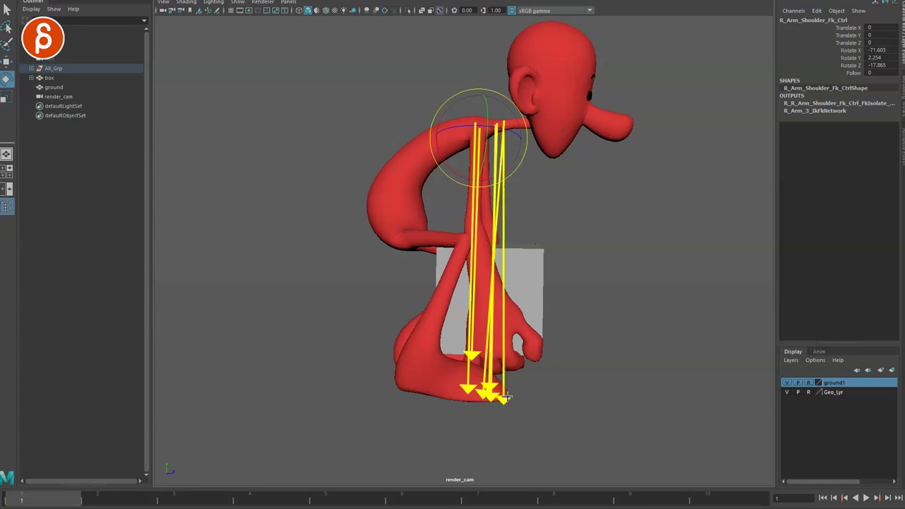